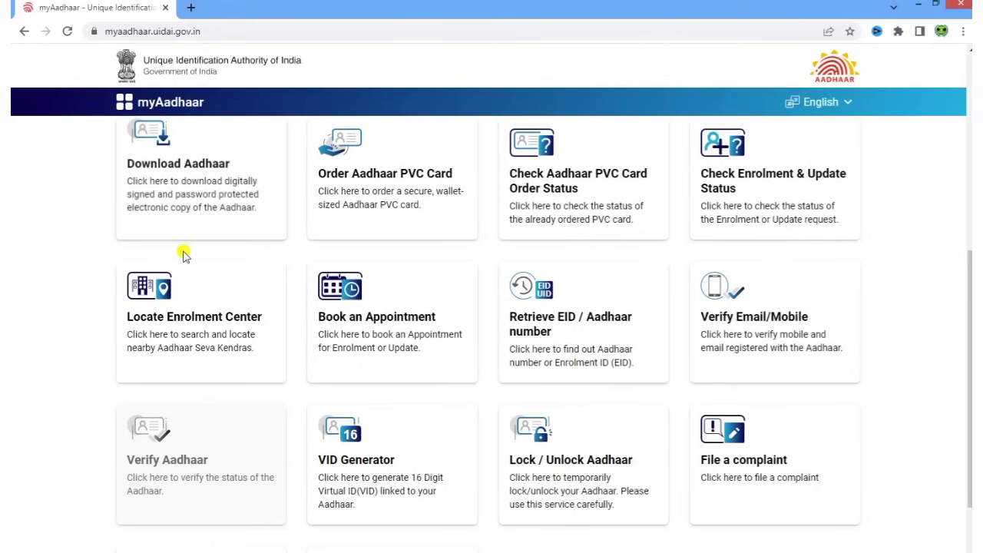
Step: Open the Aadhaar login page and enter the user's Aadhaar number
scroll(187, 261, "down", 2)
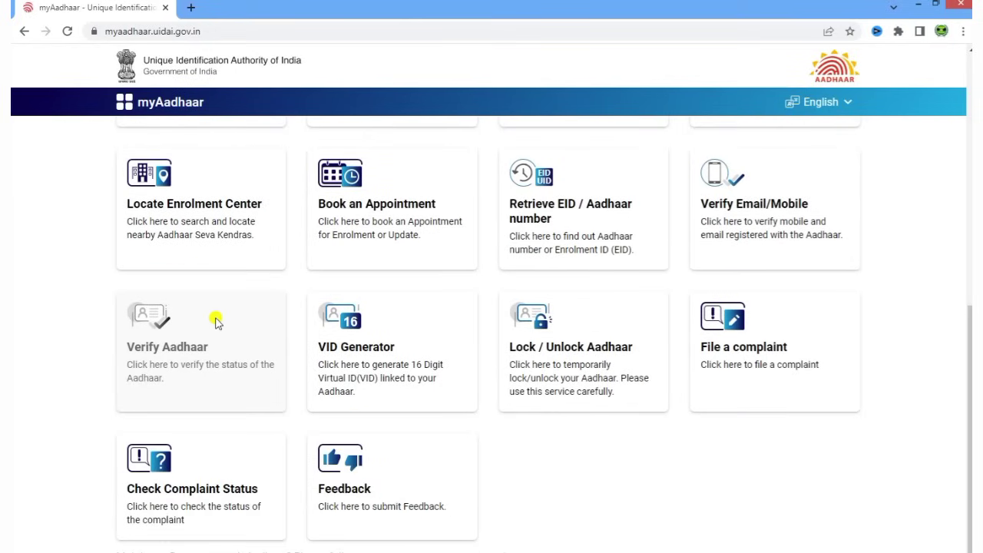
scroll(217, 323, "up", 3)
scroll(221, 330, "up", 3)
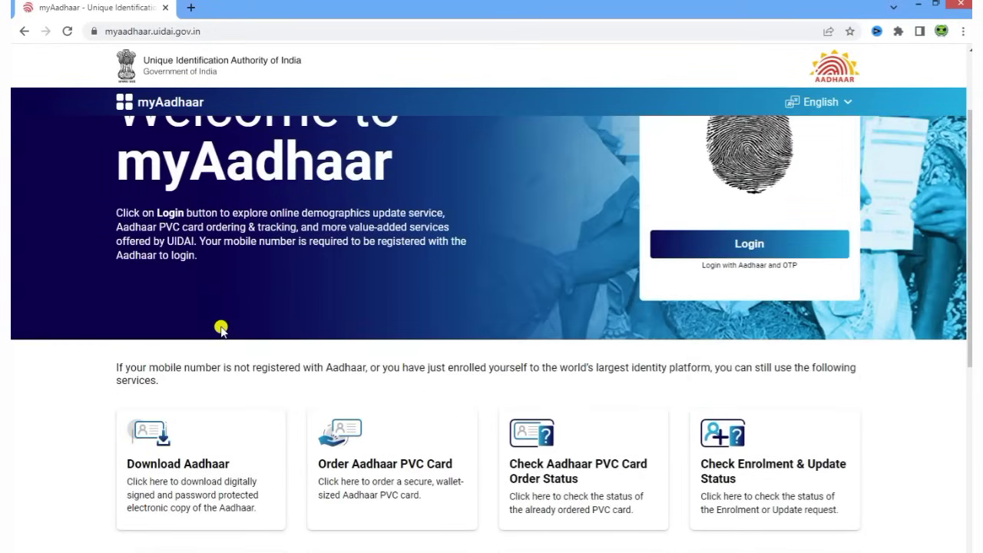
scroll(221, 328, "up", 2)
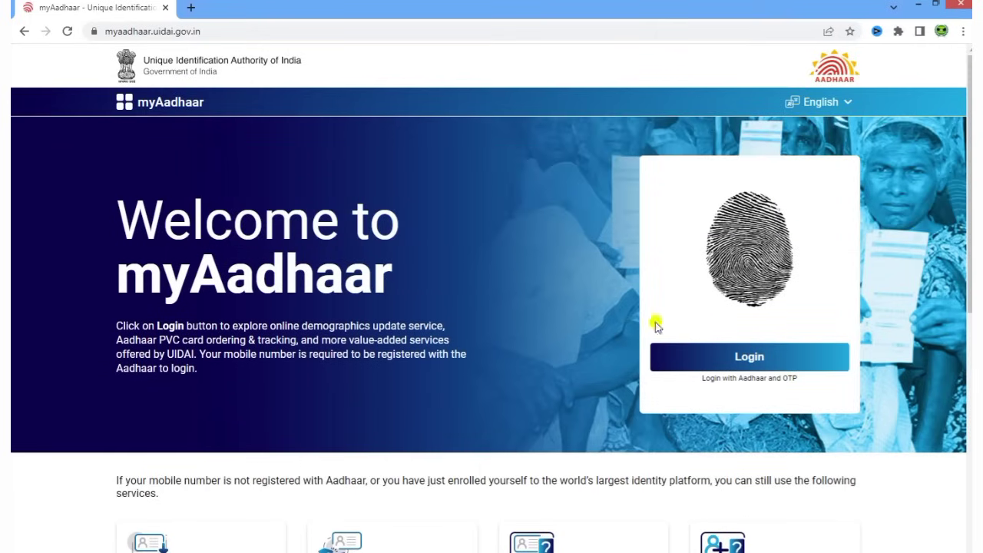
left_click(757, 359)
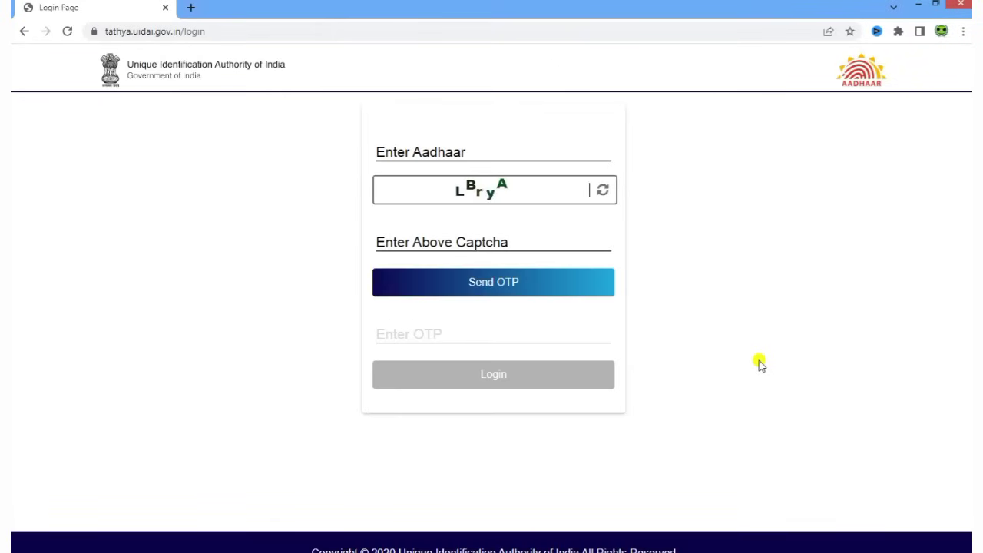
left_click(428, 143)
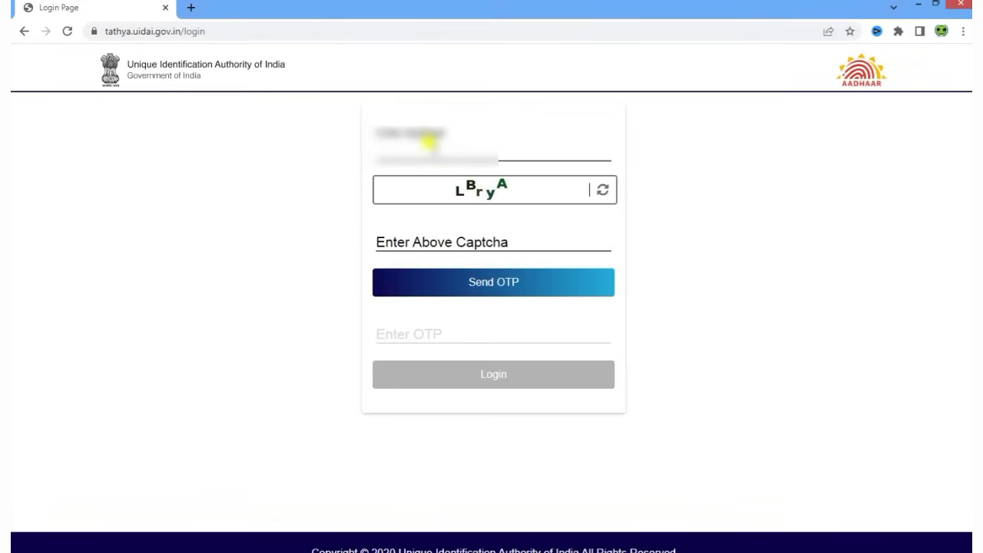
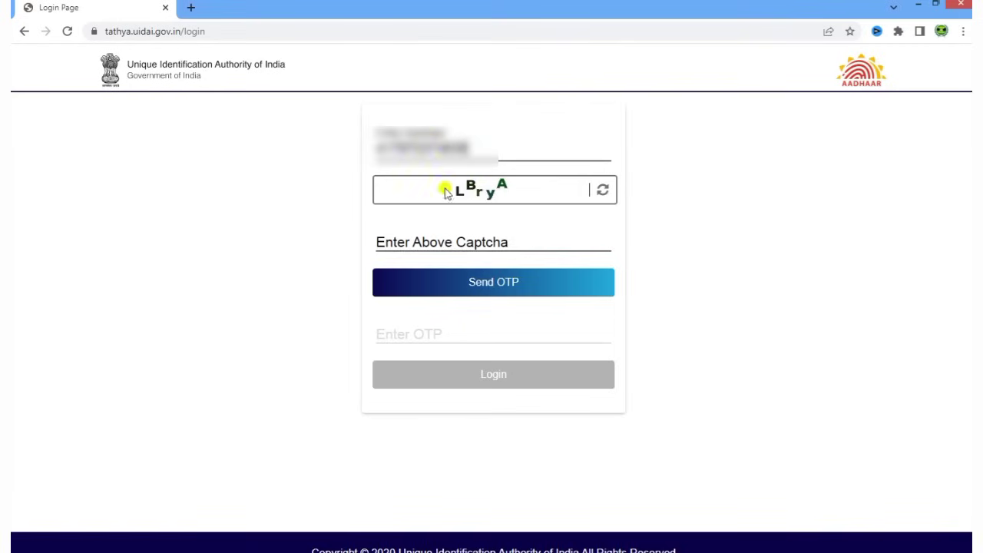
Step: Fill in the captcha shown and enter the OTP received on the phone
left_click(487, 236)
type("L")
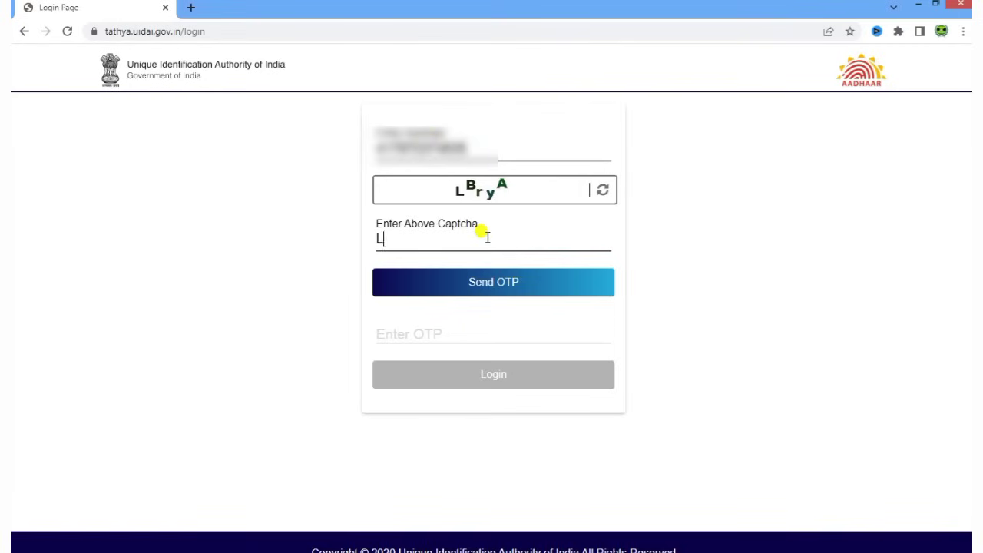
type("BryA")
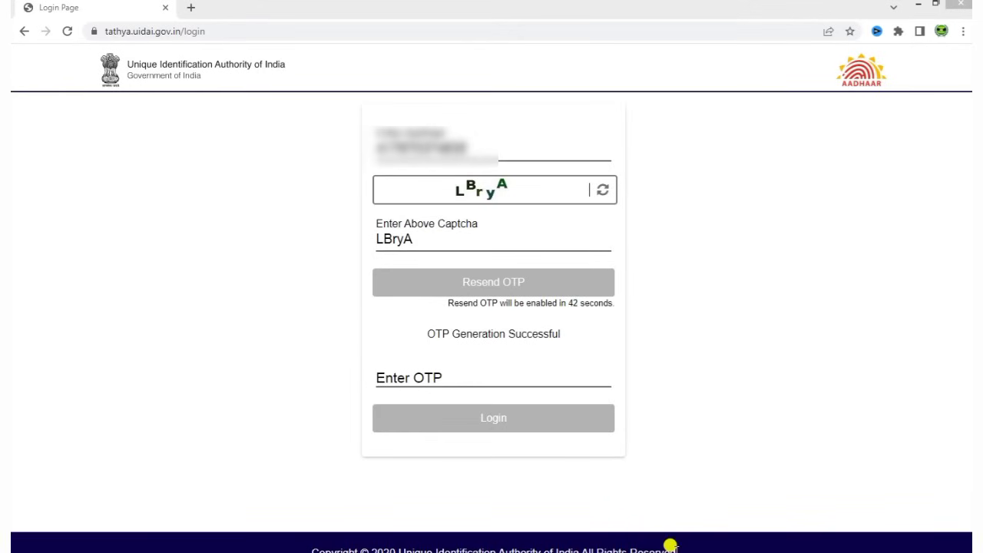
left_click(479, 376)
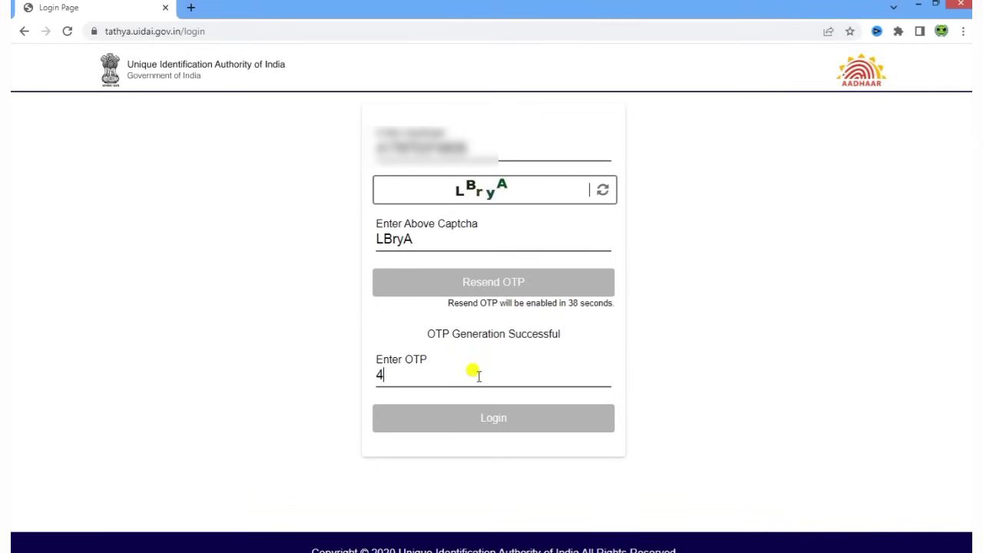
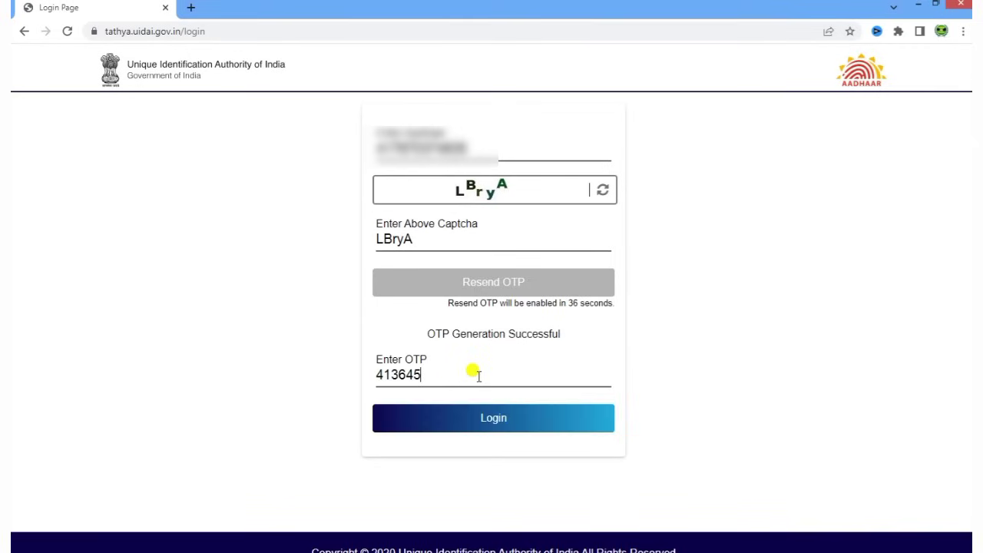
Step: Log in with the OTP and open Online Update Services to see the three update types
left_click(513, 419)
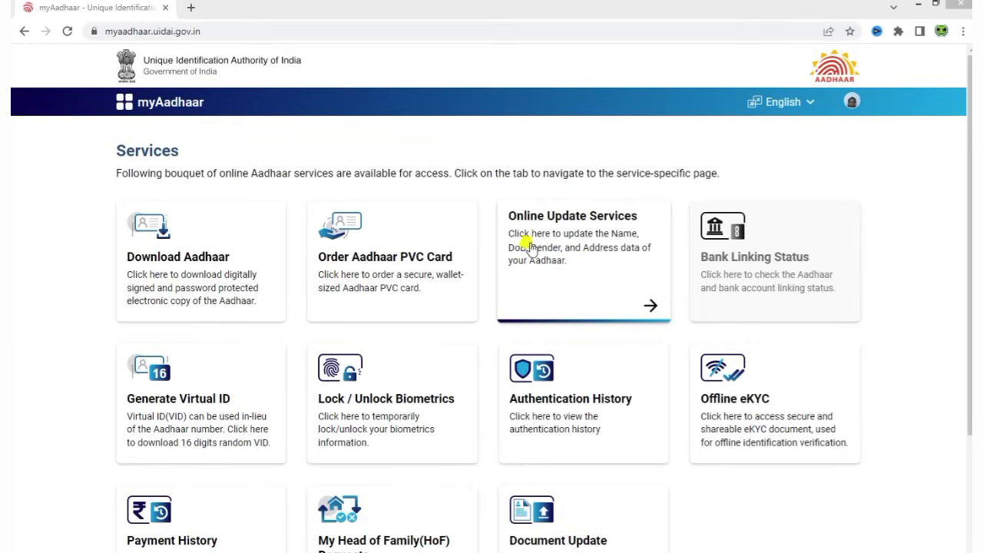
left_click(593, 257)
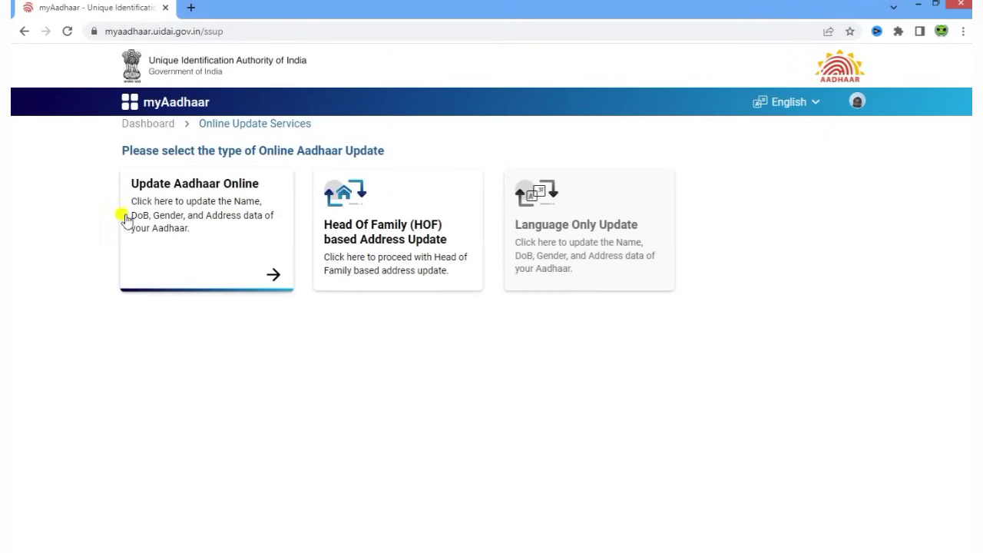
left_click(145, 246)
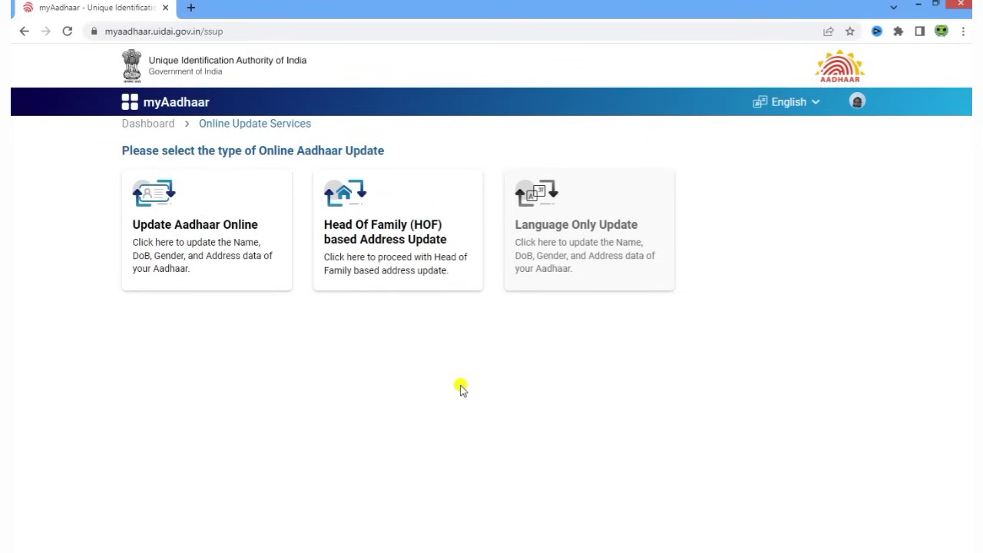
Step: Open the HoF based Address Update and read steps 1-2, including the relationship-proof instructions
left_click(388, 219)
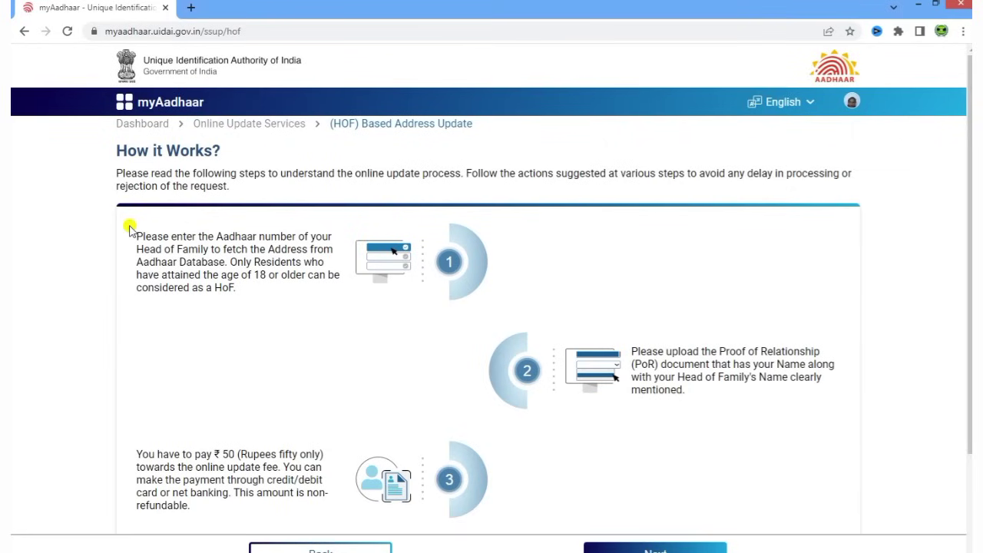
left_click_drag(138, 232, 250, 298)
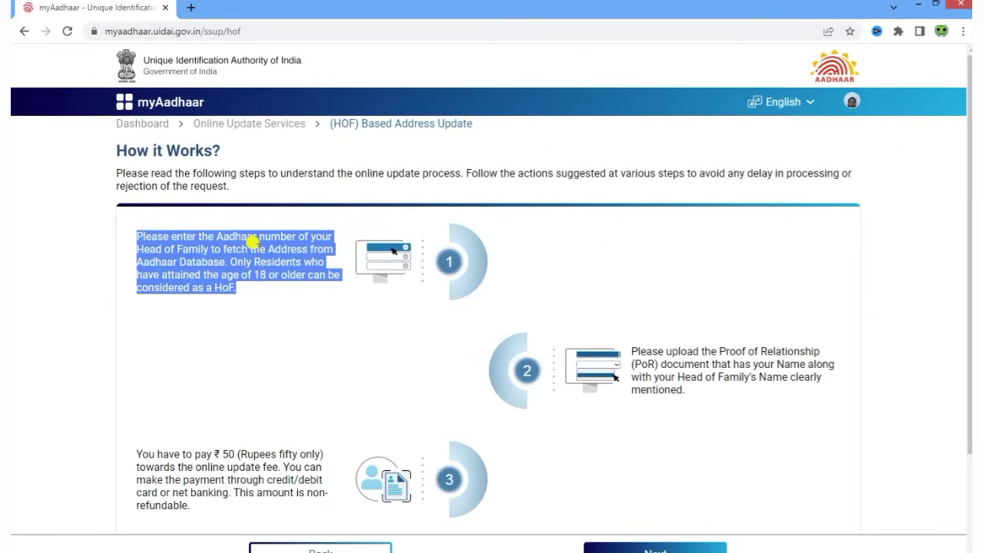
left_click(936, 452)
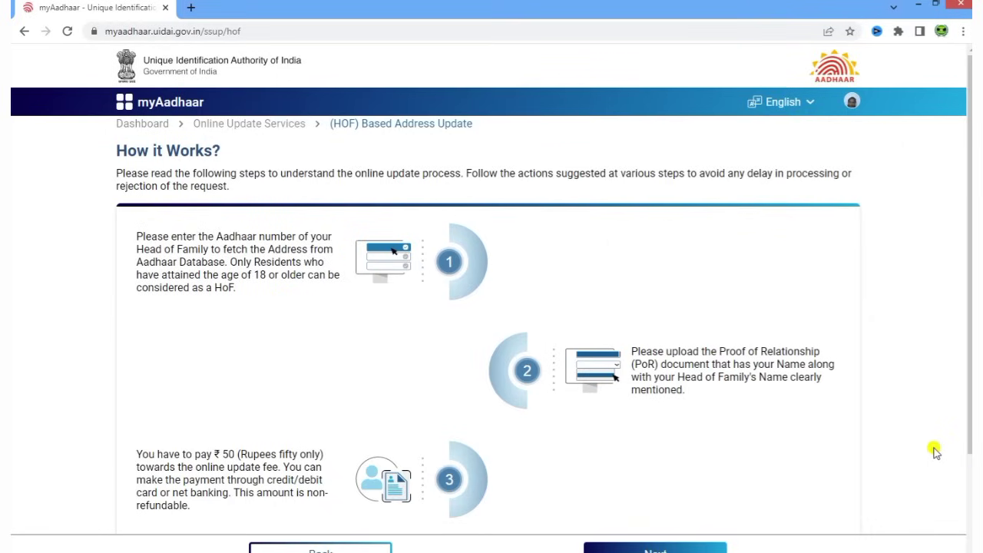
scroll(936, 452, "down", 1)
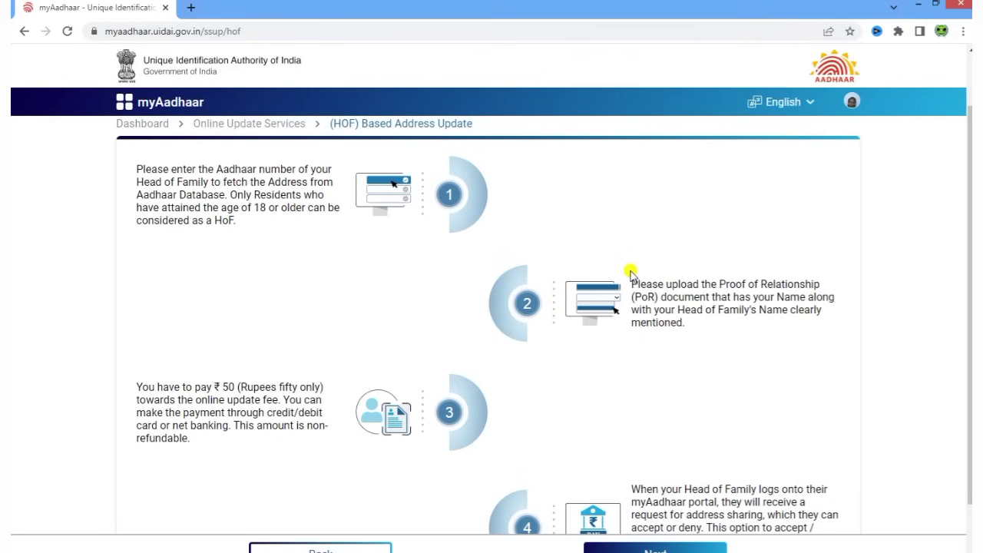
left_click_drag(630, 273, 776, 323)
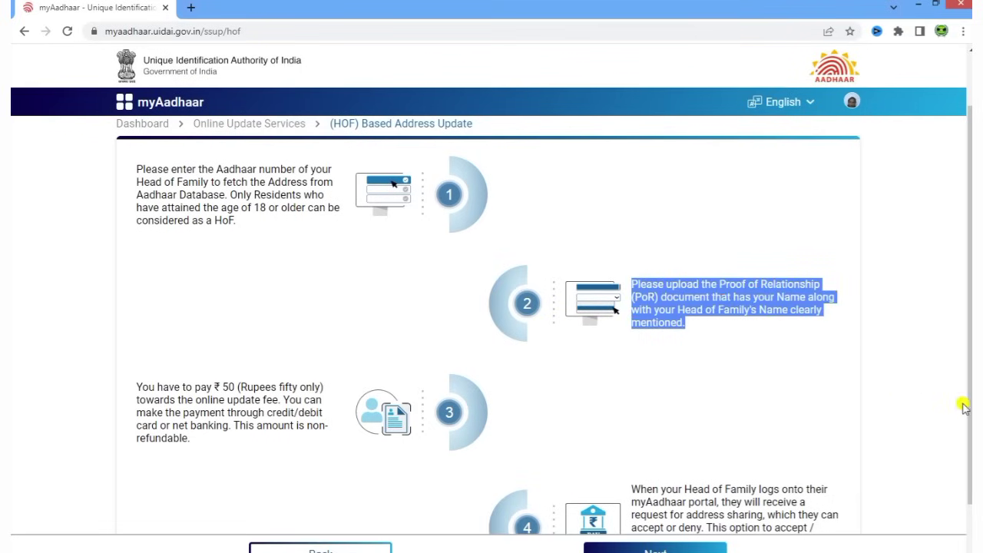
left_click(950, 422)
Step: Read steps 3-4 on the ₹50 update fee and the HoF's 30-day approval
scroll(818, 411, "down", 1)
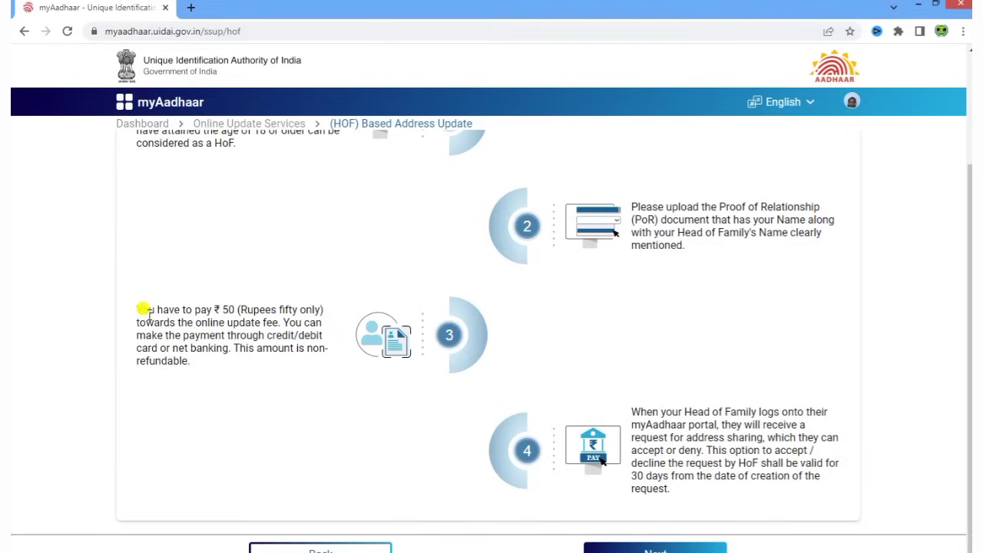
left_click_drag(124, 303, 305, 367)
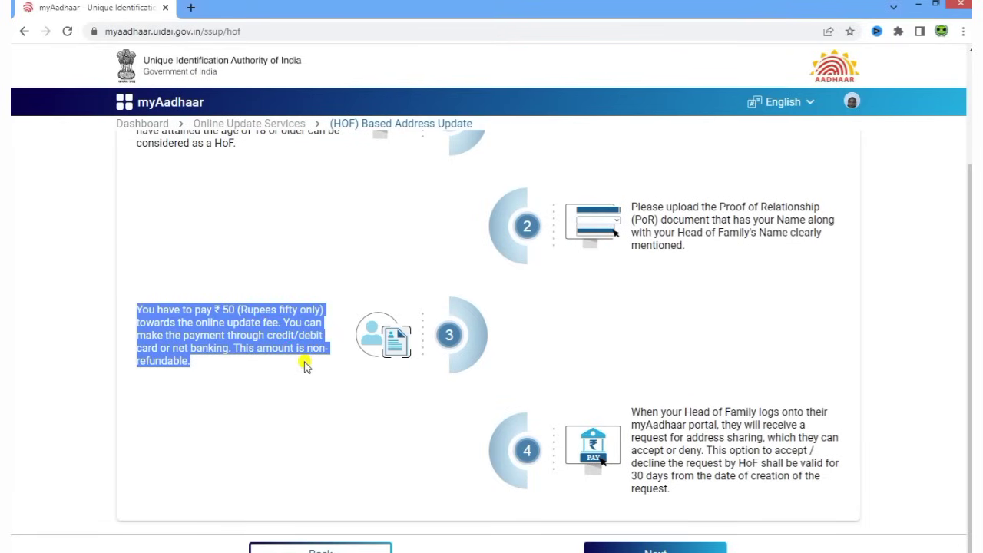
left_click(630, 409)
left_click_drag(630, 409, 835, 488)
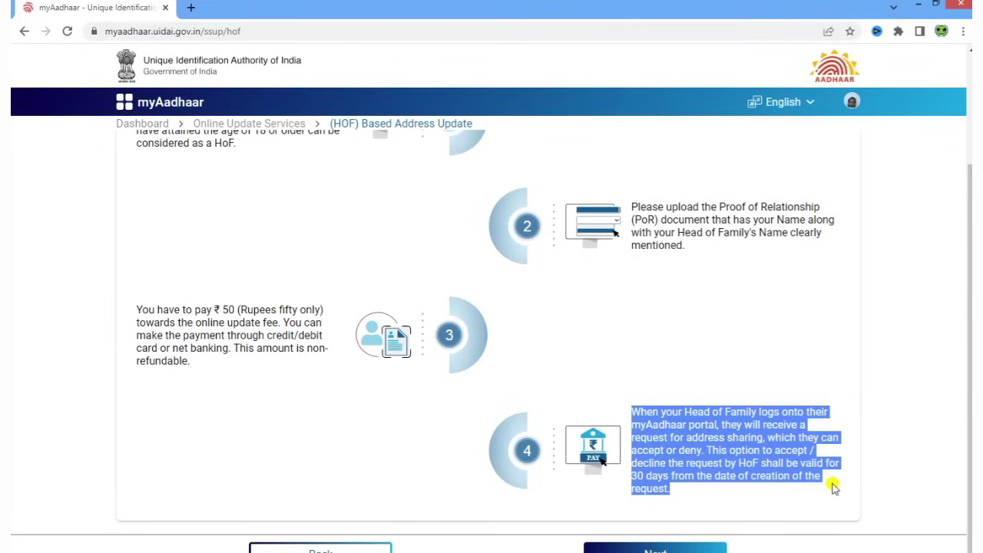
left_click(887, 492)
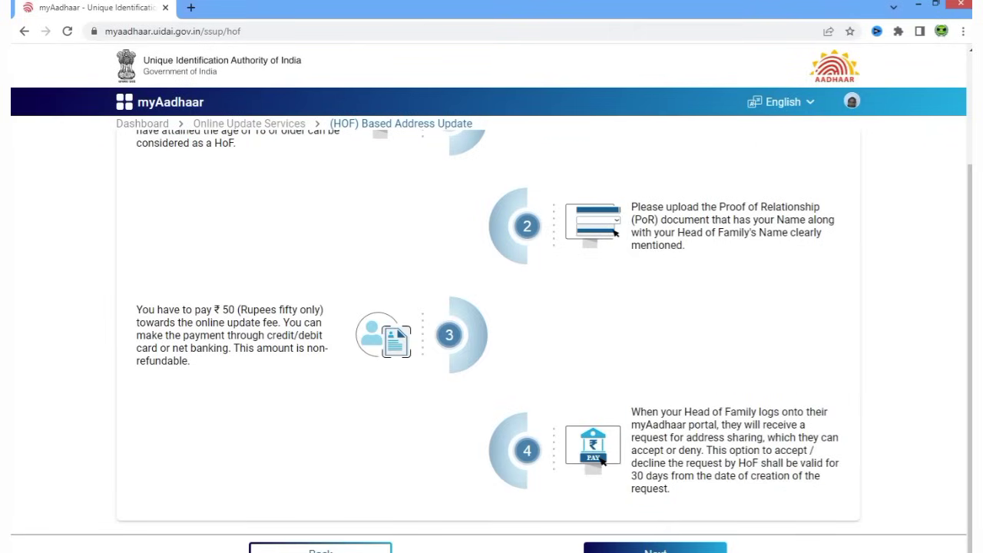
Step: Proceed to the update form and locate the Details of HoF Required section
left_click(677, 546)
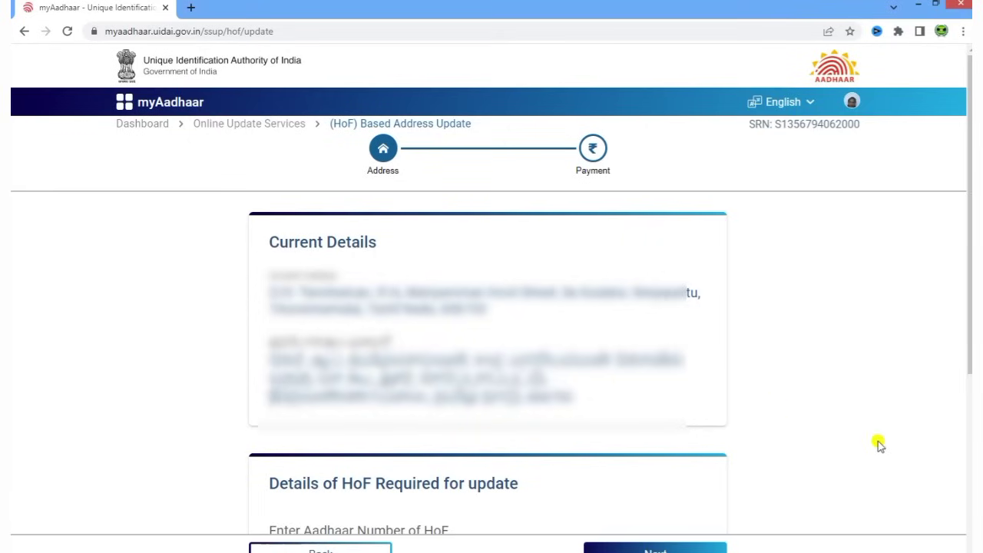
scroll(880, 445, "down", 3)
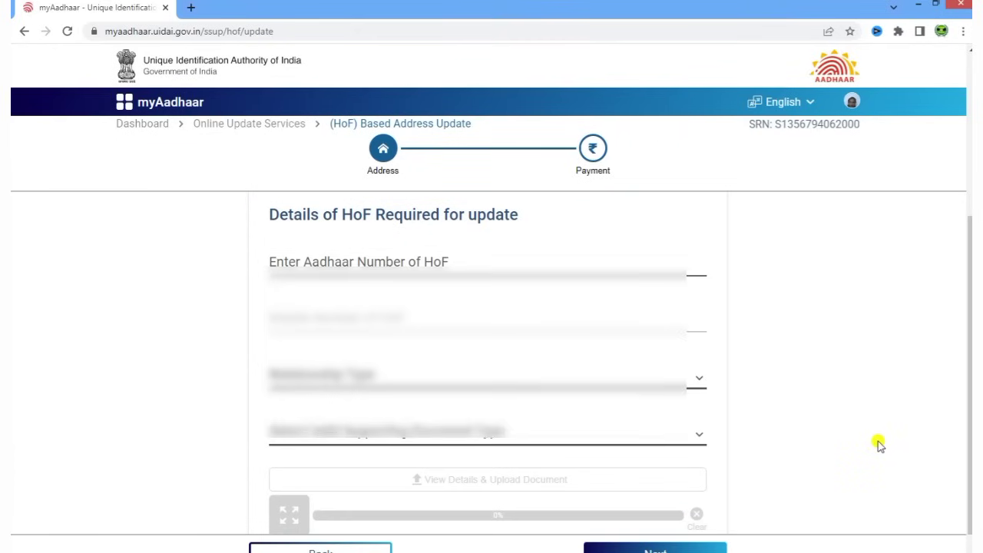
scroll(880, 445, "up", 1)
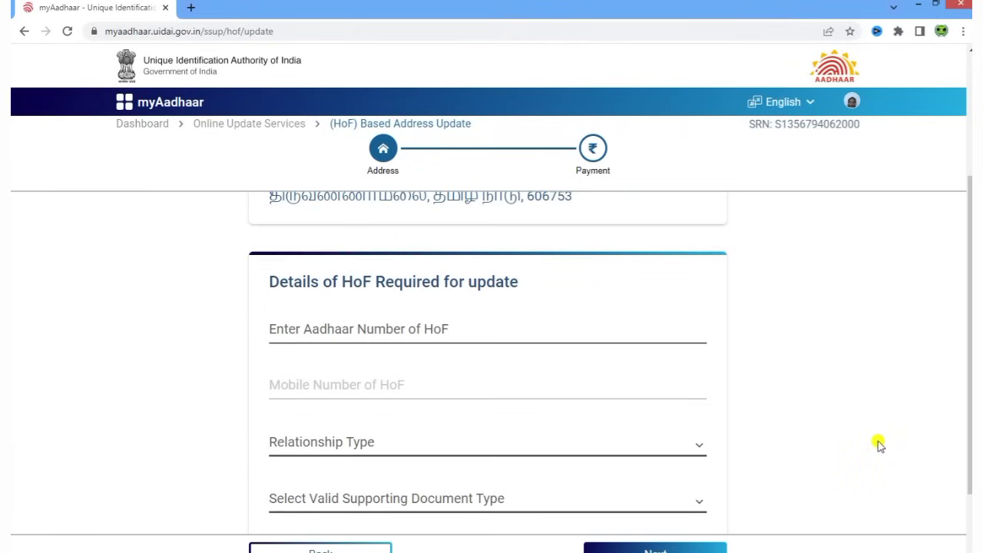
left_click_drag(265, 281, 539, 278)
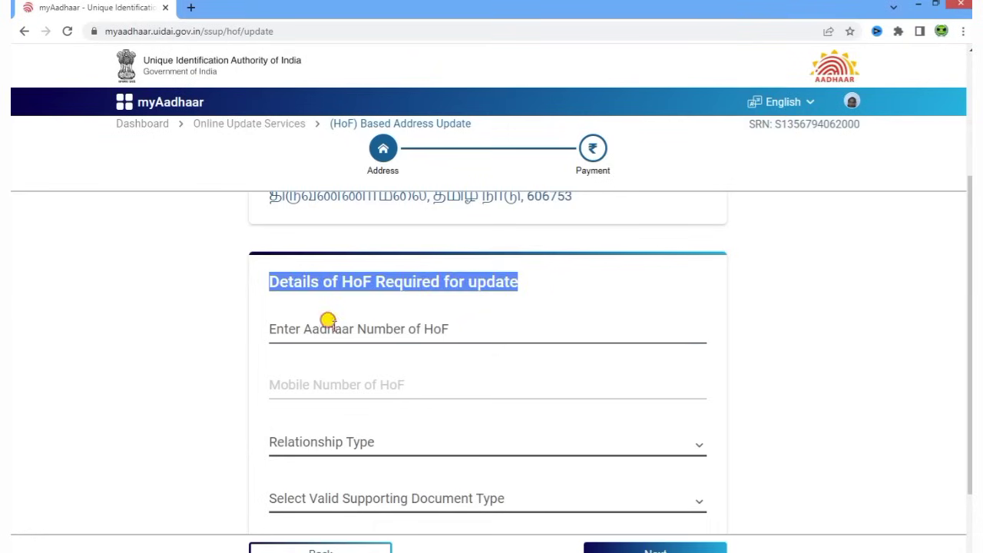
Step: Enter the Head of Family's Aadhaar number so their masked mobile number fills in
left_click(333, 324)
type("000000")
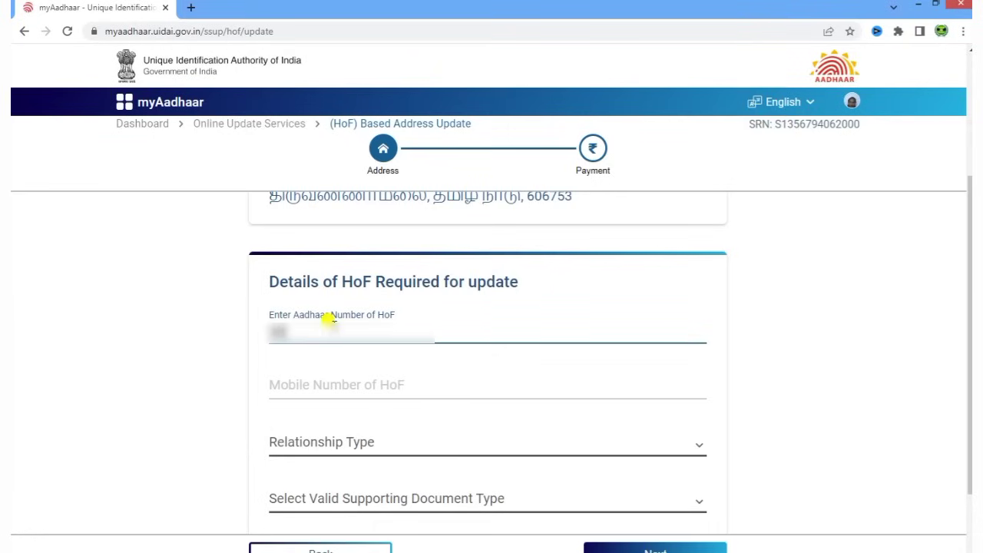
type("000000")
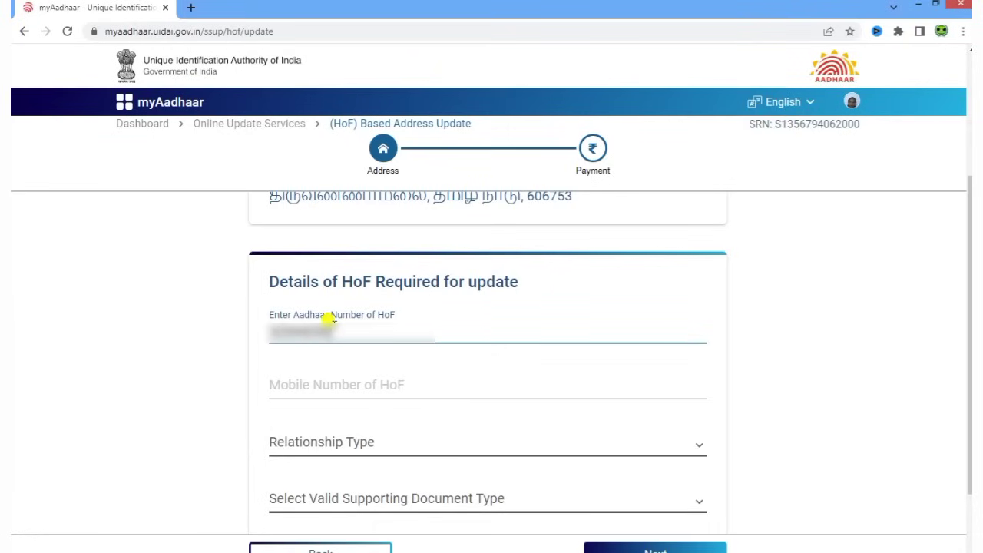
left_click(314, 384)
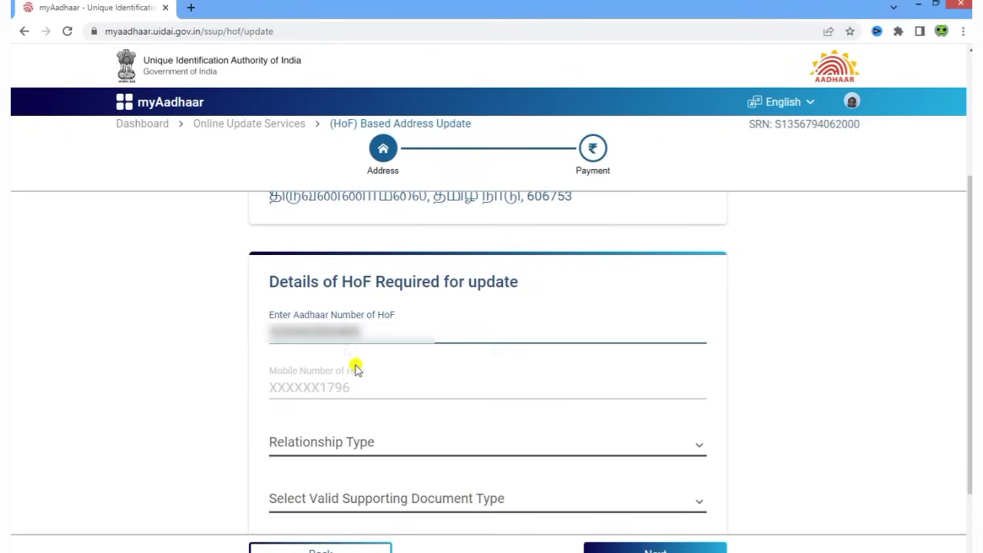
left_click_drag(264, 379, 330, 391)
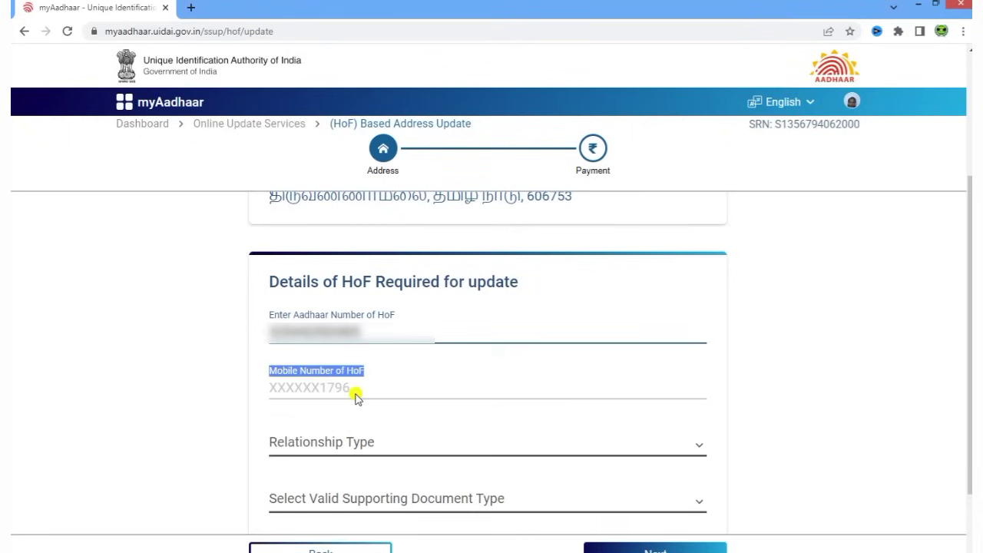
left_click(861, 459)
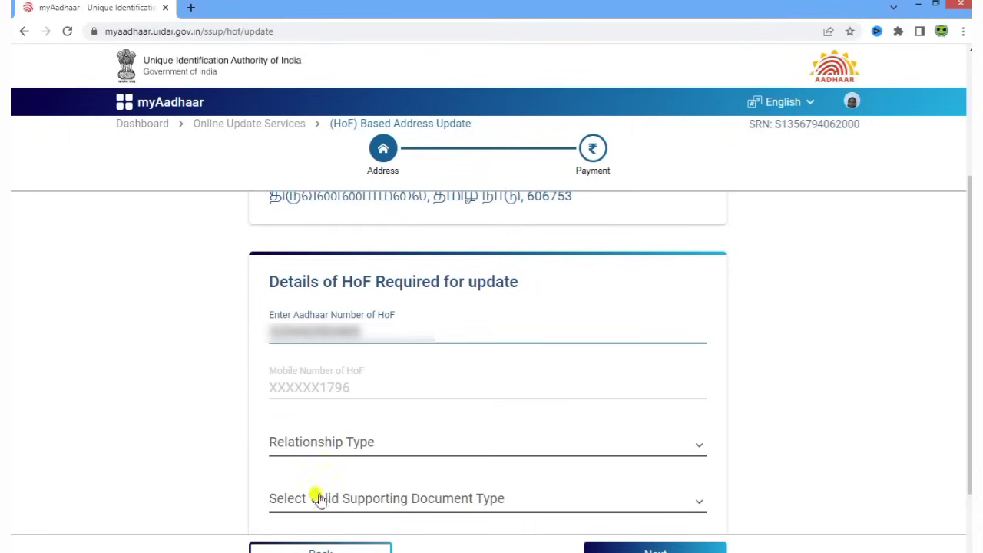
Step: Set the relationship to the Head of Family as Husband and list the supporting document types
left_click(414, 457)
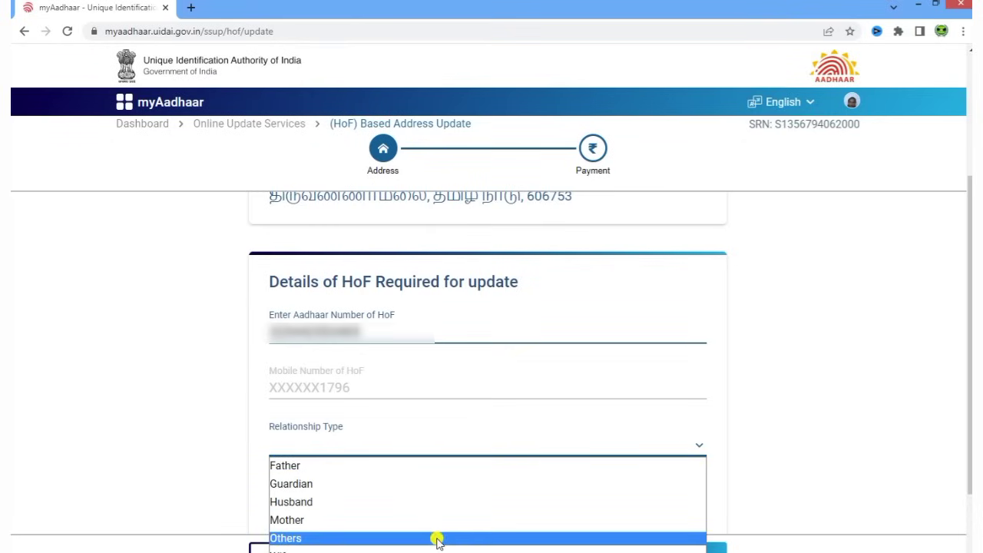
left_click(394, 503)
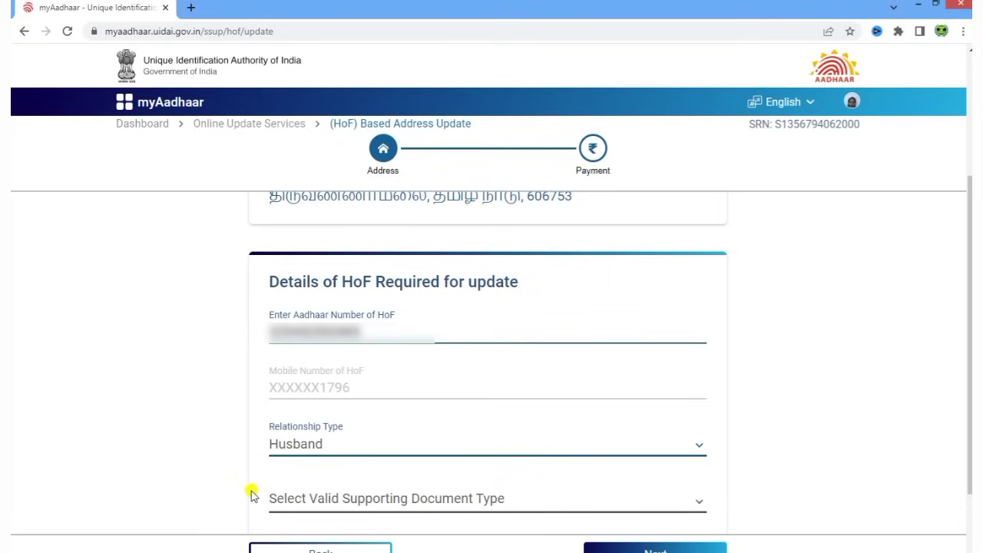
left_click(526, 509)
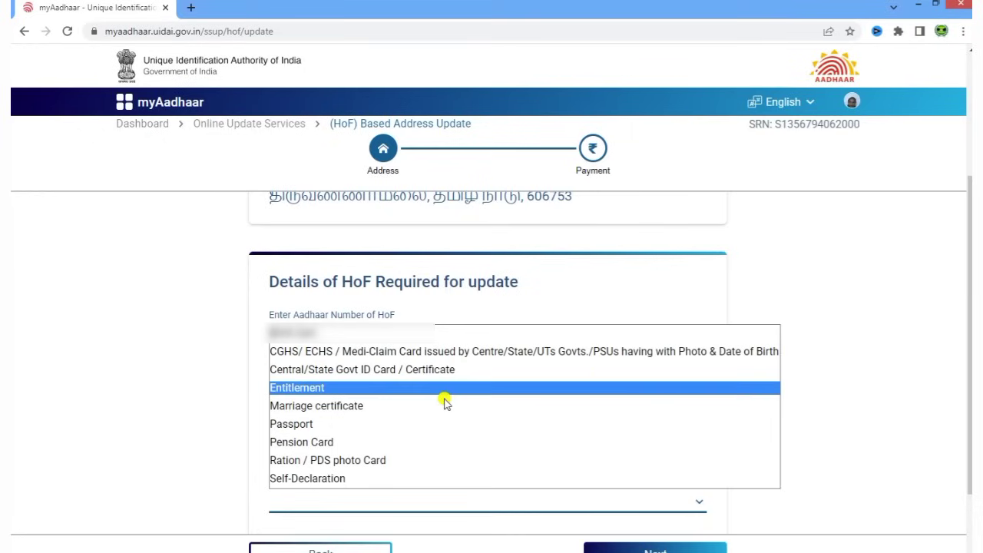
Step: Try Ration / PDS photo Card as the document type and review its advisory
left_click(452, 461)
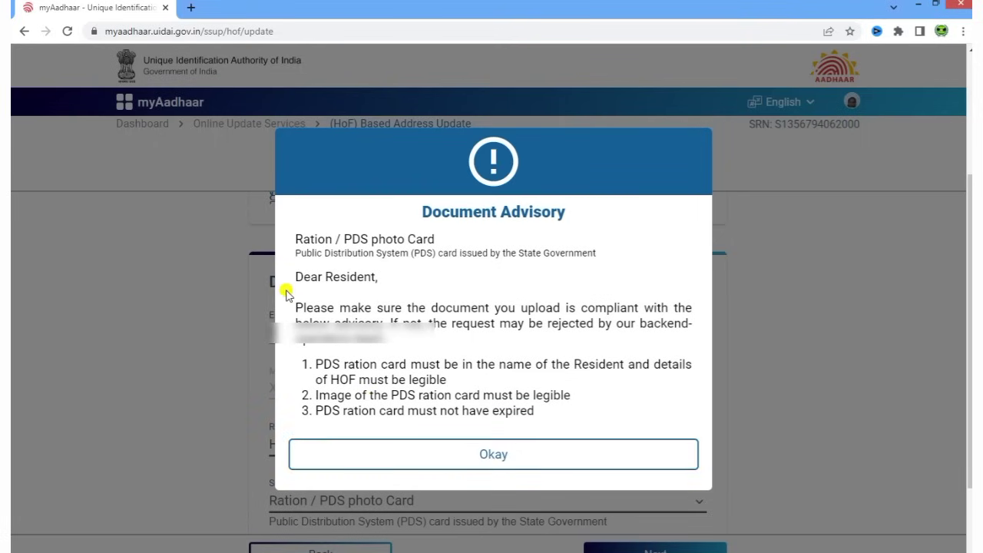
left_click_drag(285, 293, 415, 303)
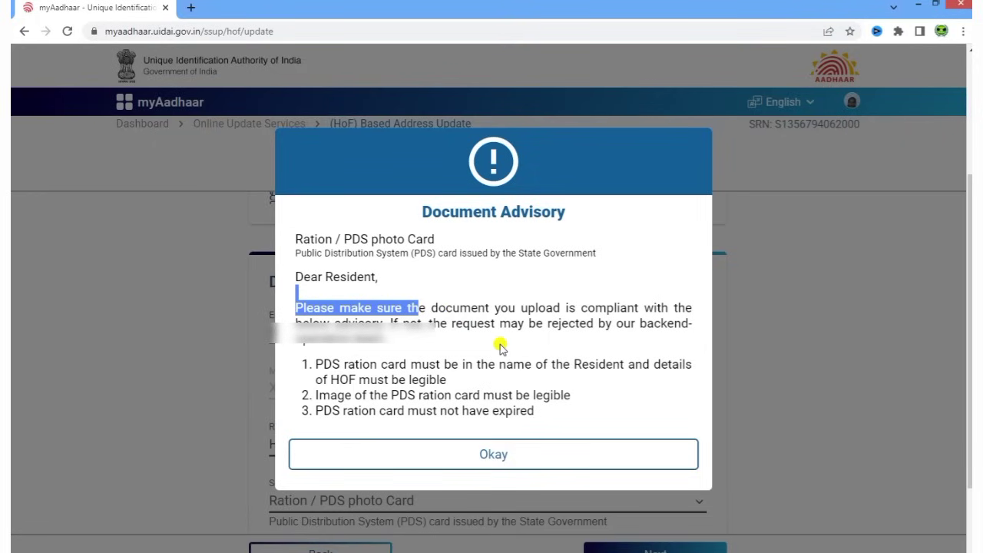
left_click(500, 347)
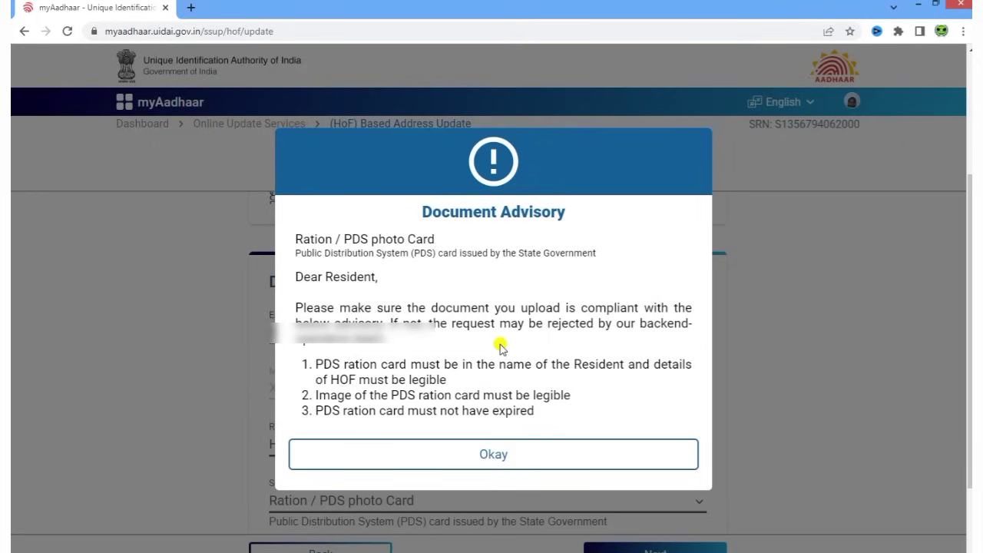
left_click_drag(306, 364, 673, 413)
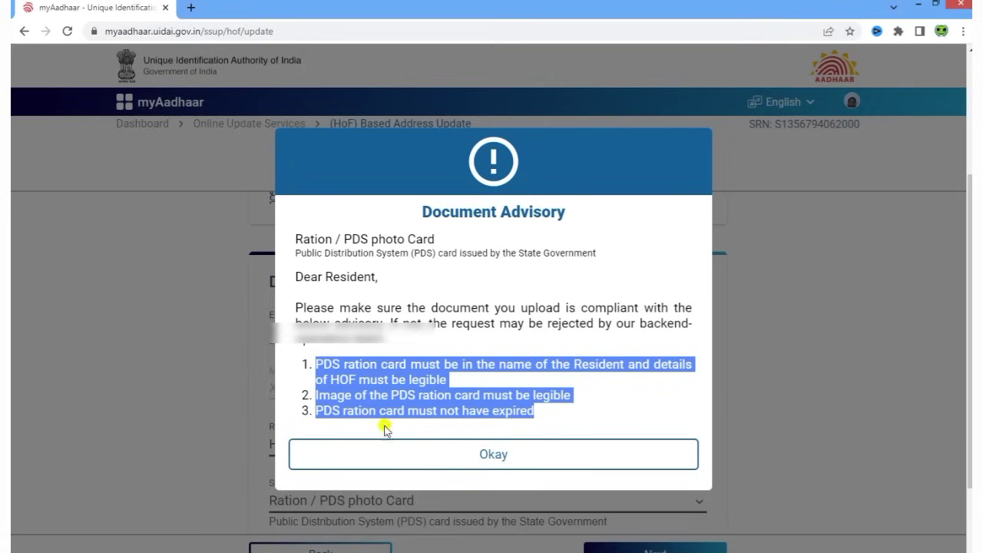
left_click(394, 450)
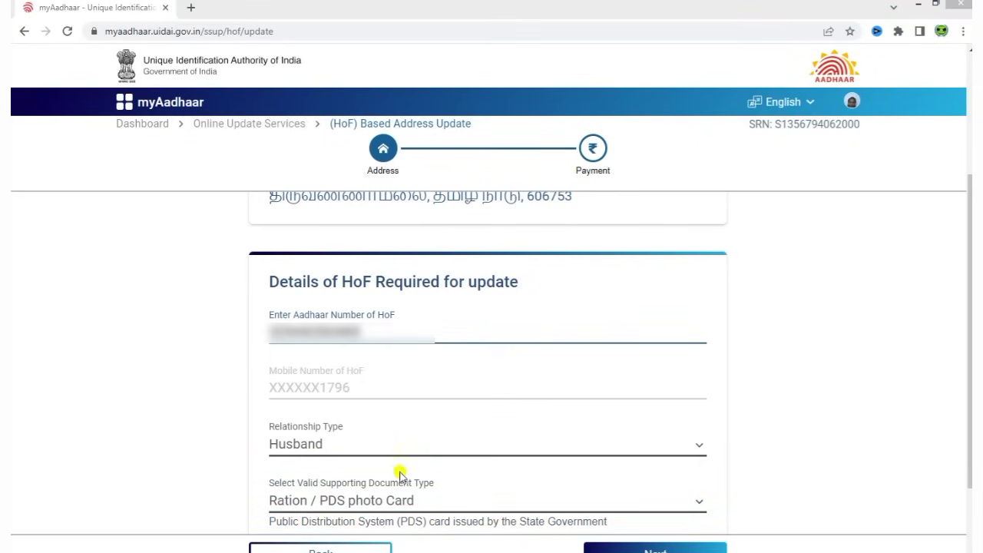
Step: Switch the document type to Central/State Govt ID Card / Certificate and acknowledge its advisory
left_click(397, 498)
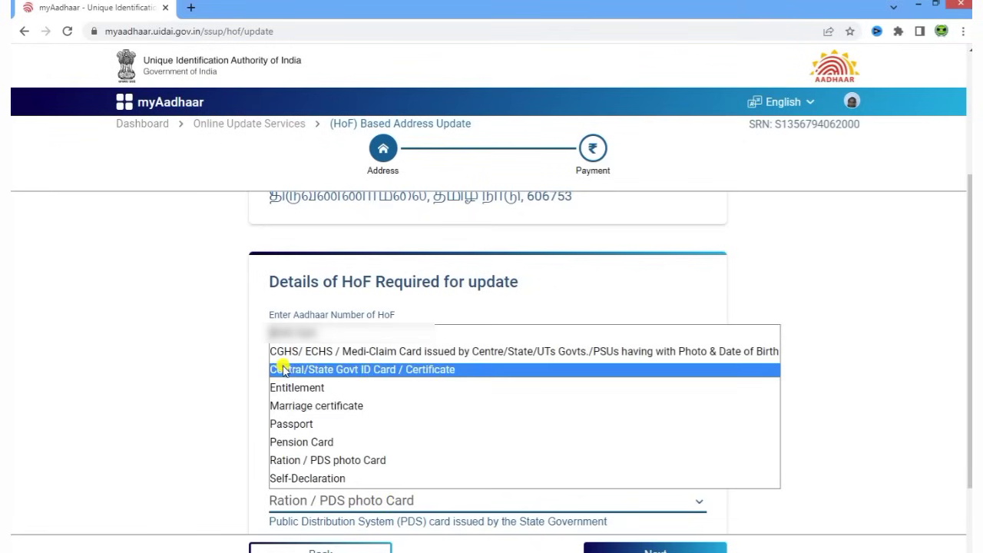
left_click(435, 372)
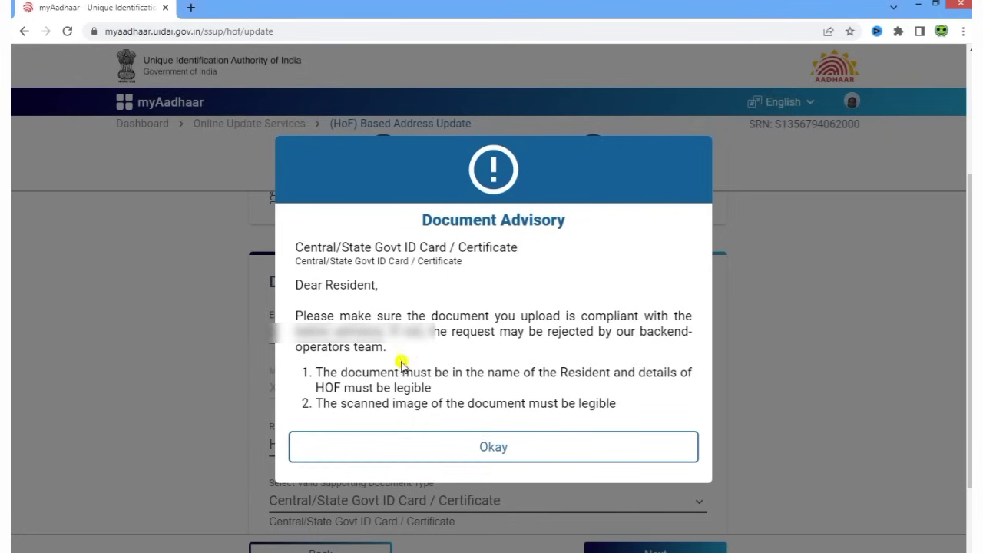
left_click_drag(295, 317, 624, 409)
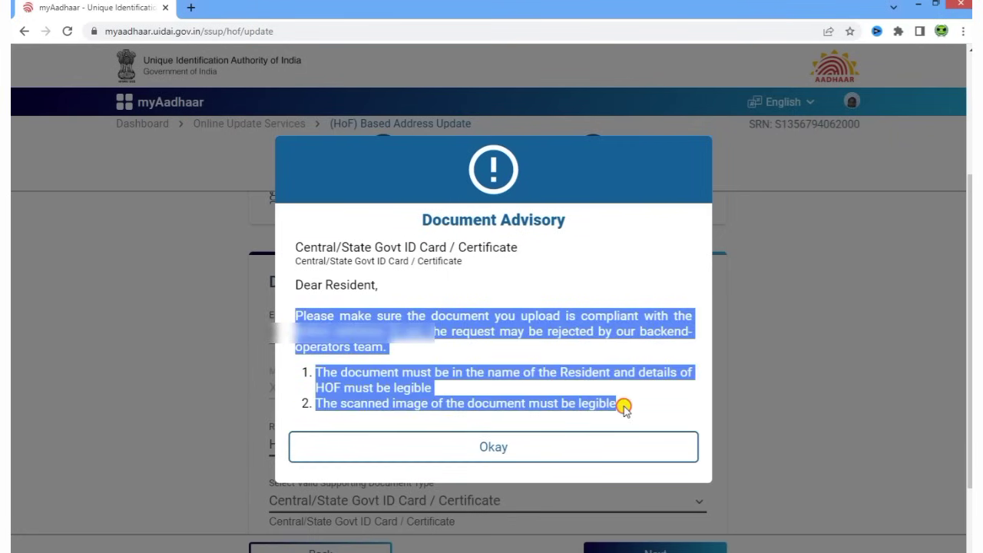
left_click(588, 447)
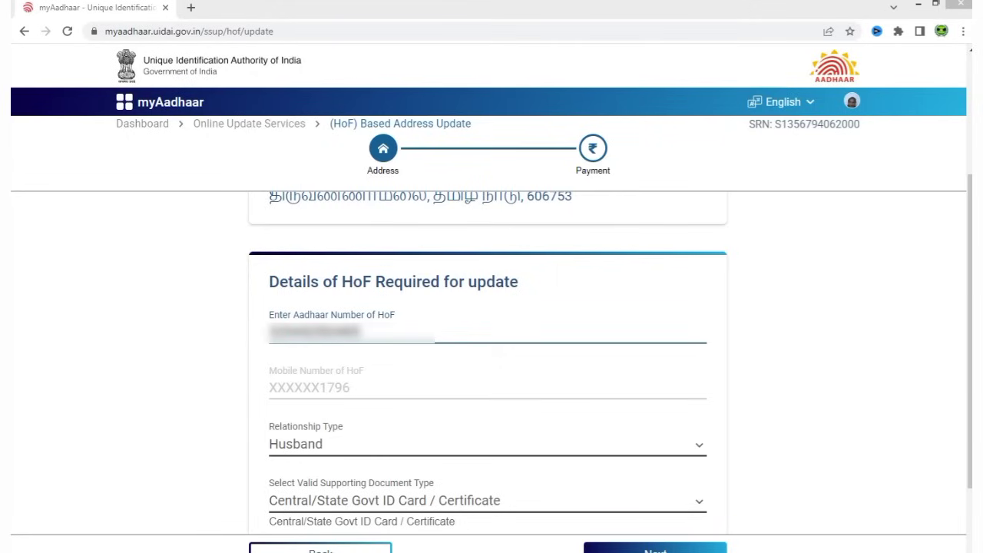
Step: Upload the proof-of-relationship document and continue to the Rs. 50 Payment step
scroll(492, 272, "down", 1)
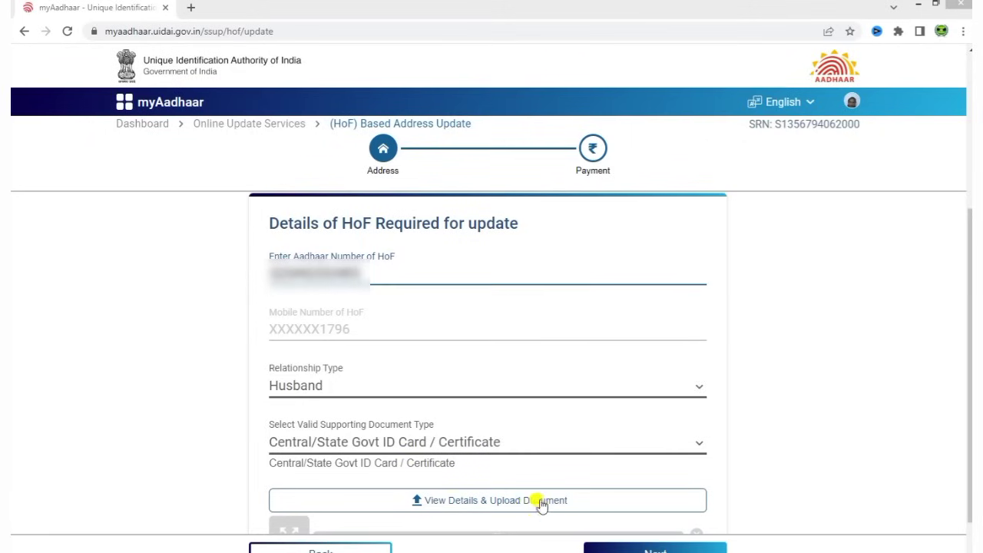
left_click(484, 501)
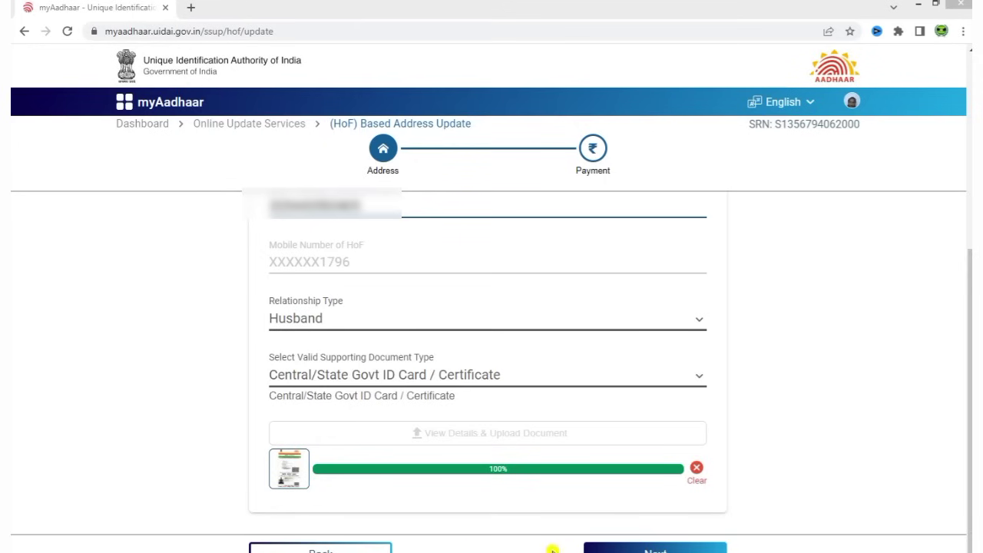
left_click(707, 547)
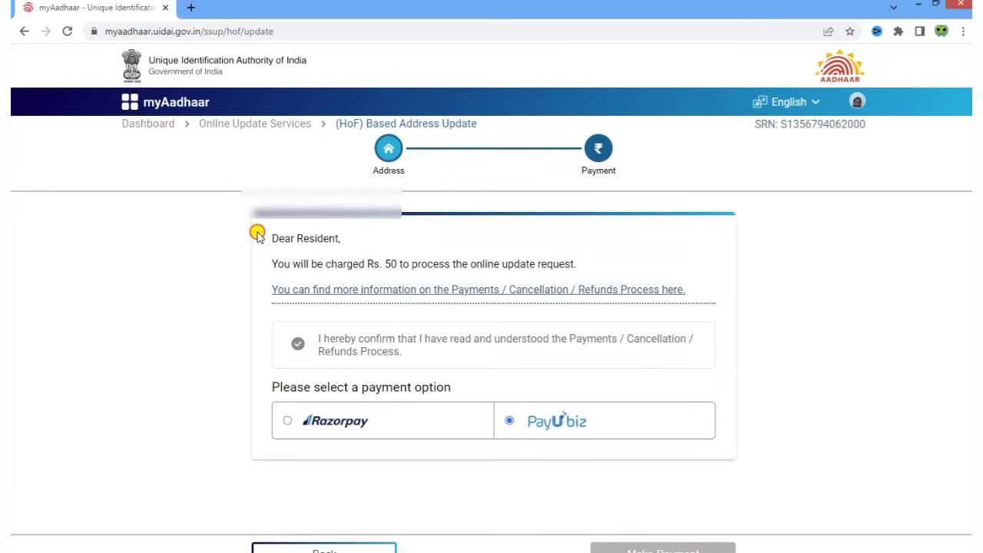
Step: Accept the payment terms, pay the Rs. 50 fee, and open the downloaded acknowledgement slip
left_click_drag(259, 234, 598, 275)
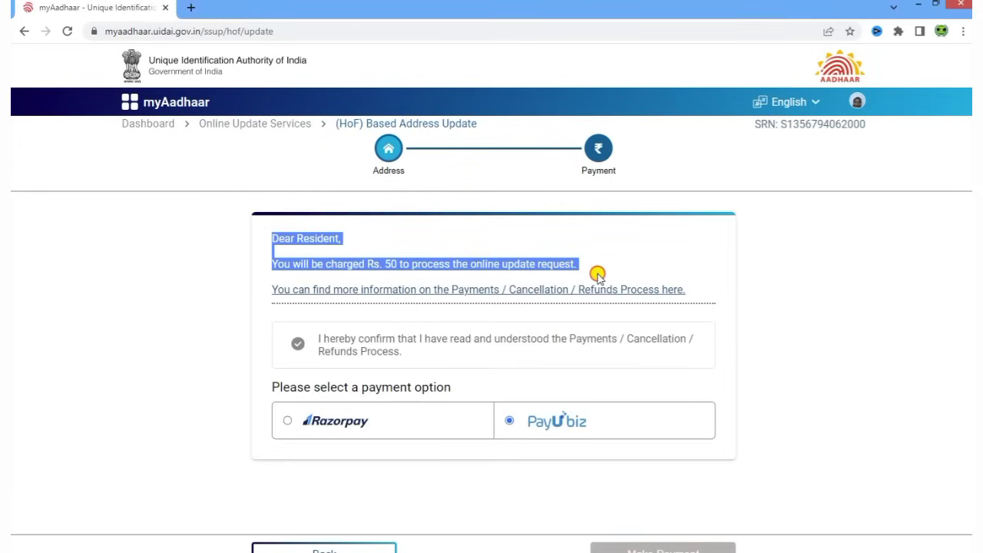
left_click(838, 468)
left_click(295, 347)
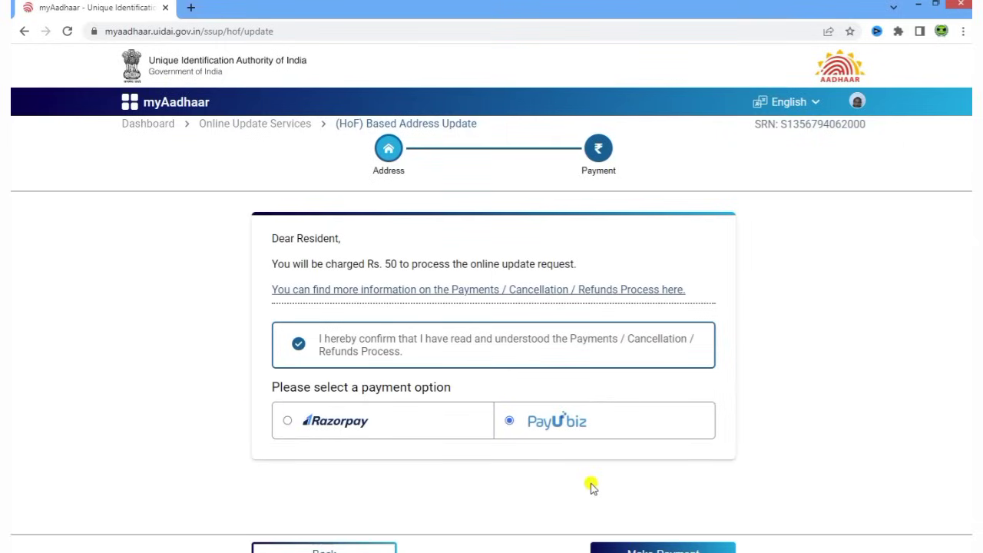
left_click(671, 547)
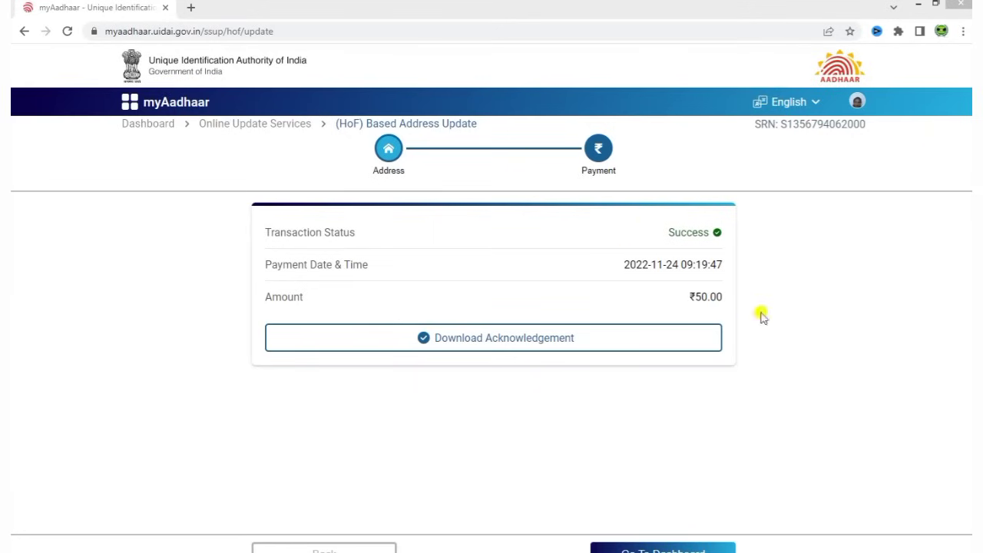
left_click(587, 341)
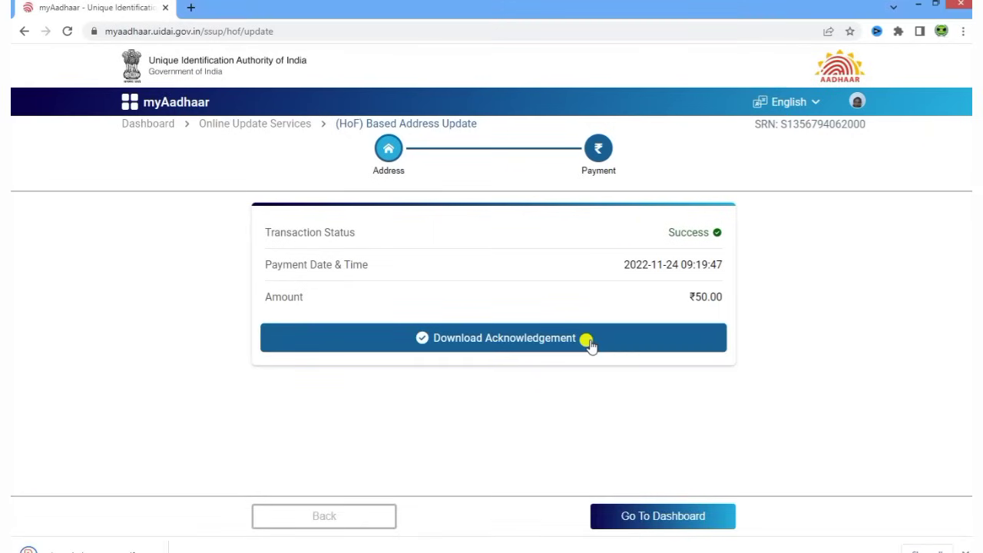
left_click(85, 546)
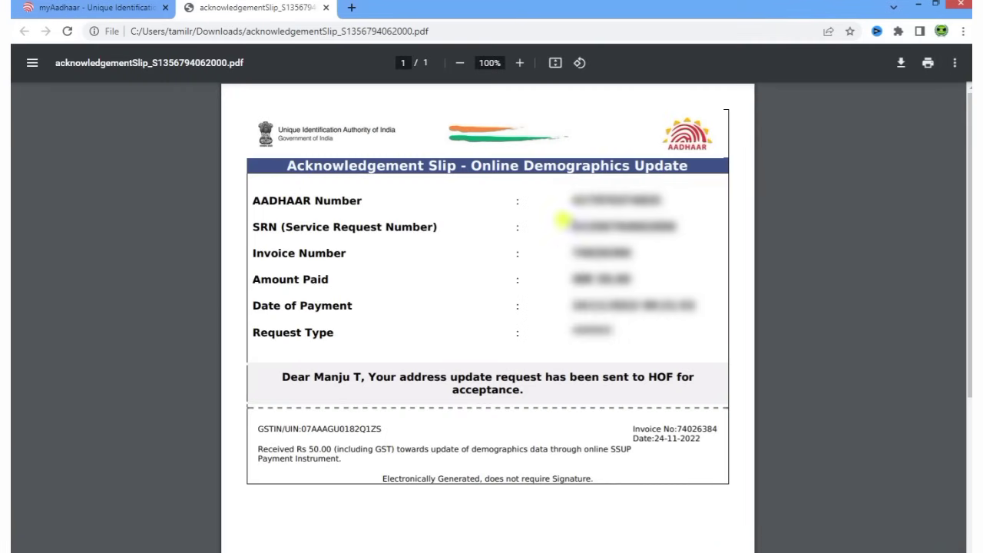
Step: Check the slip's SRN and the request-sent-to-HoF message, then return to the myAadhaar tab
left_click_drag(563, 222, 678, 220)
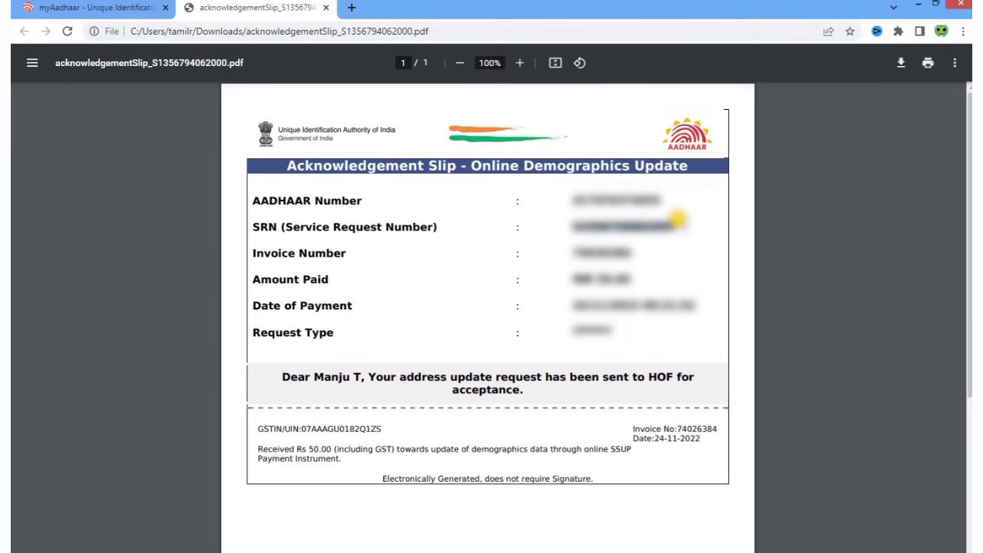
left_click(786, 303)
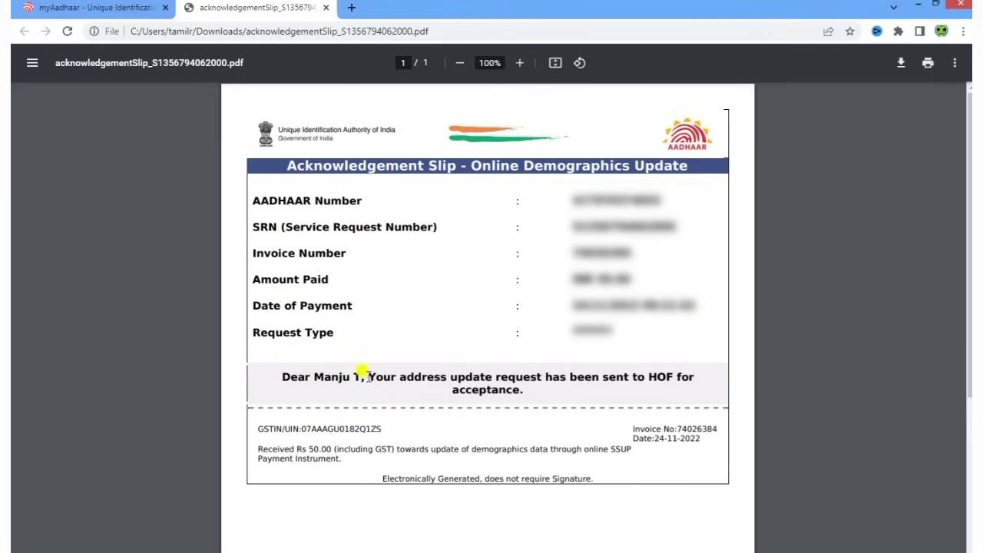
left_click_drag(364, 375, 705, 377)
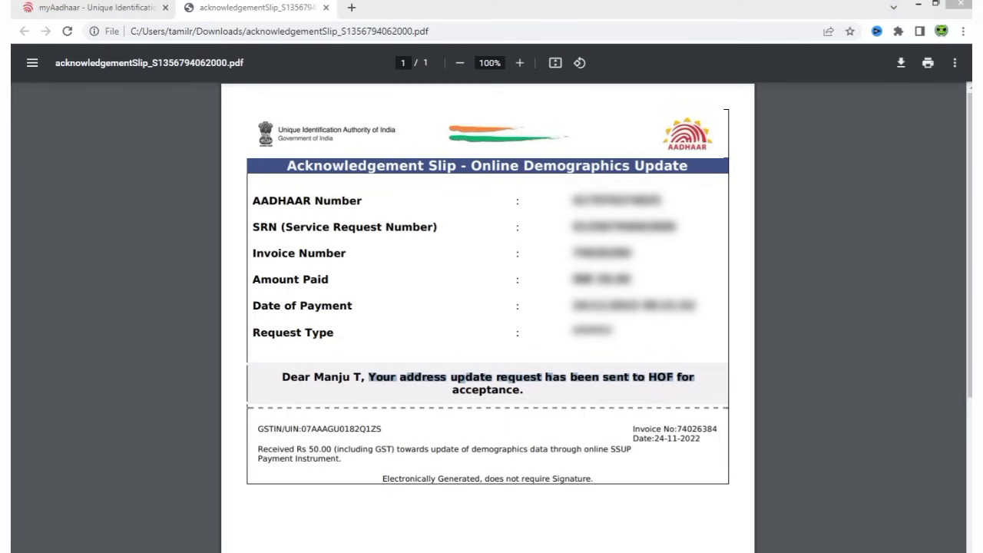
key("ctrl+shift+Tab")
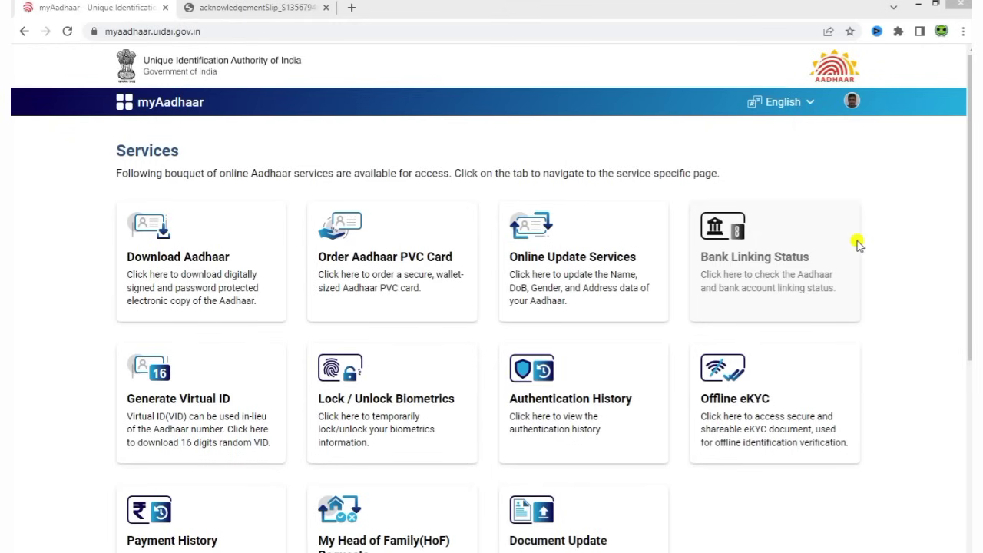
Step: Open the My Head of Family (HoF) Requests page from the Services dashboard
left_click(925, 299)
scroll(932, 307, "down", 2)
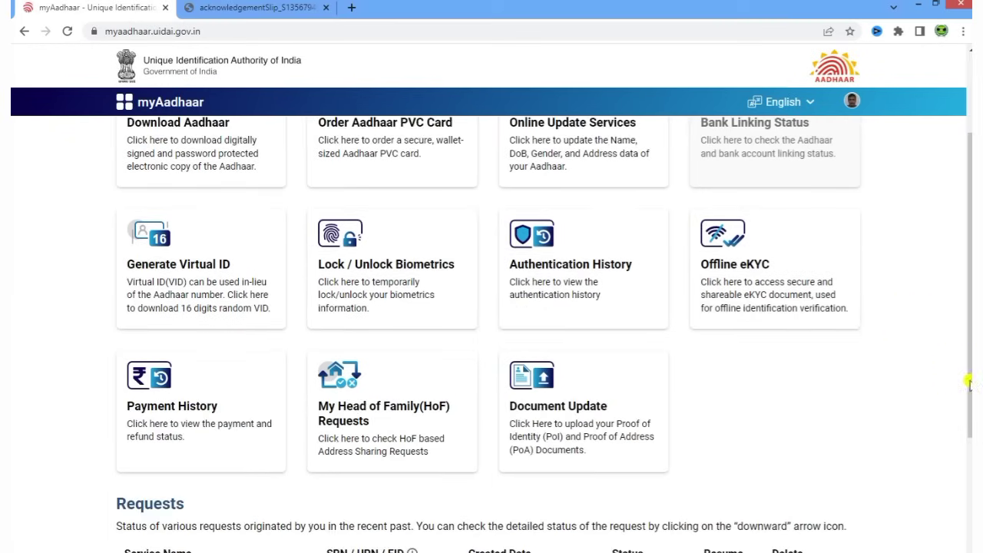
left_click(390, 396)
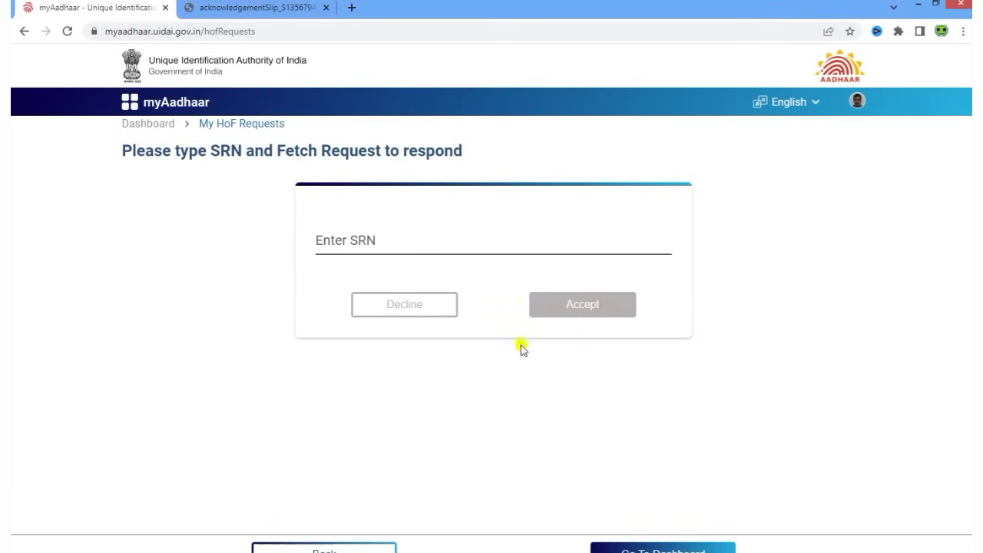
Step: Paste the SRN from the acknowledgement slip to fetch the pending address-sharing request
left_click(380, 244)
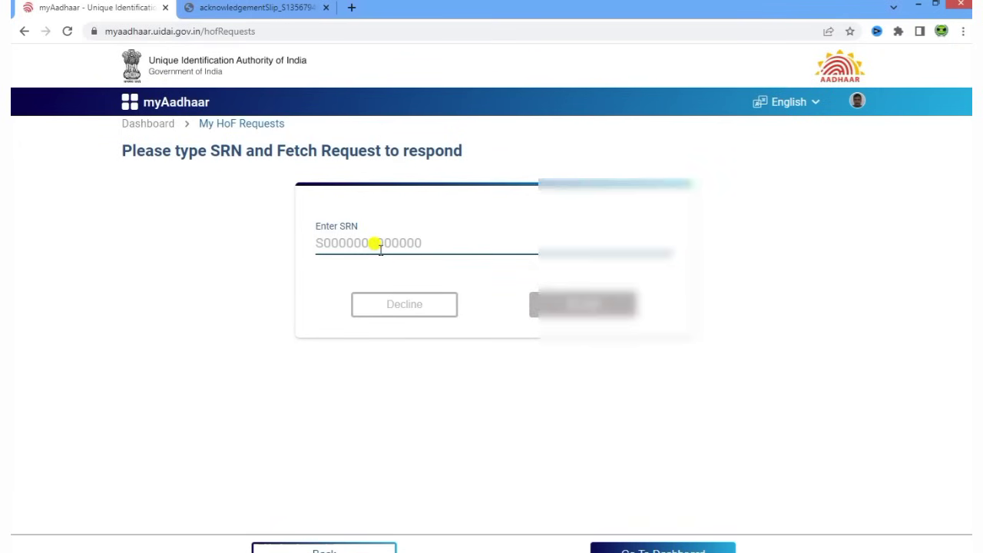
left_click(230, 8)
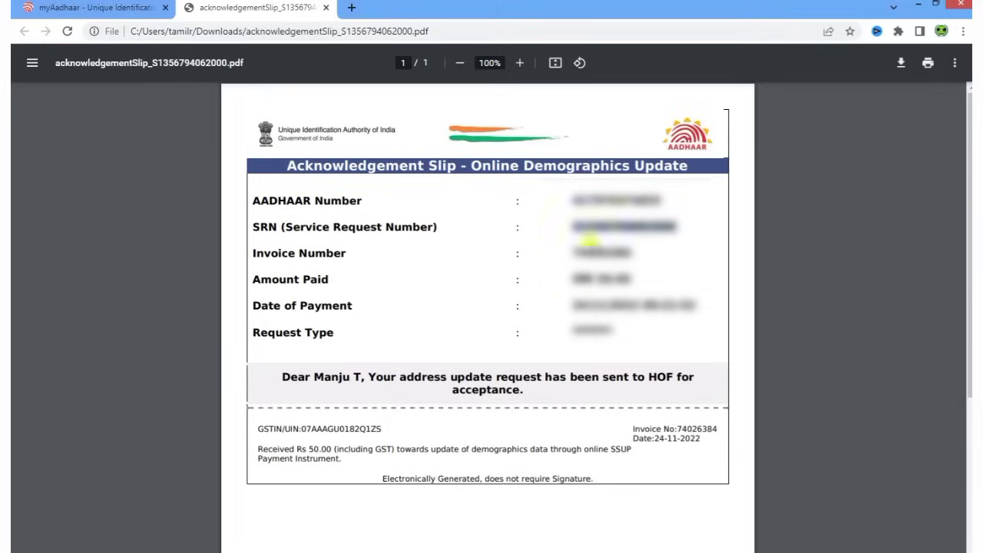
left_click(103, 9)
key("ctrl+v")
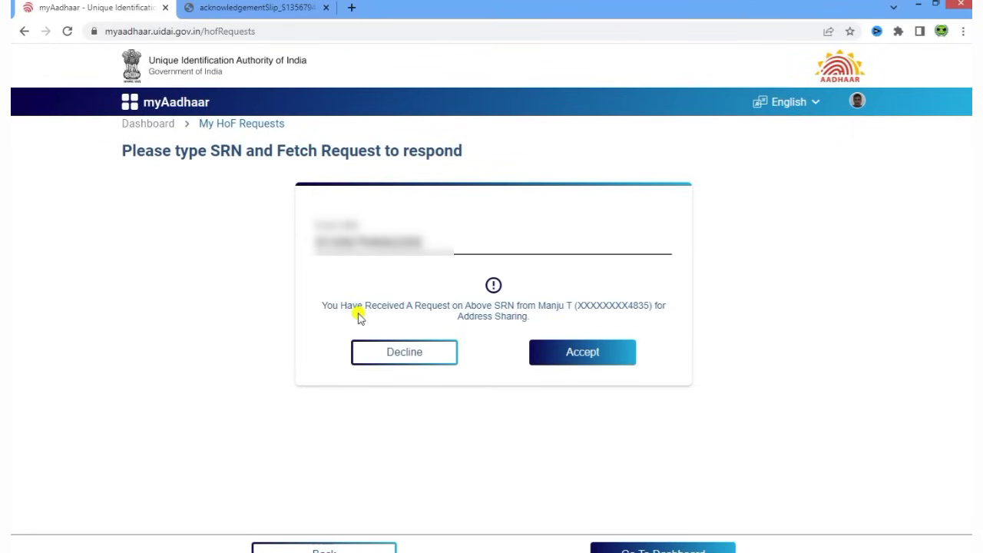
left_click_drag(314, 305, 681, 311)
left_click(731, 403)
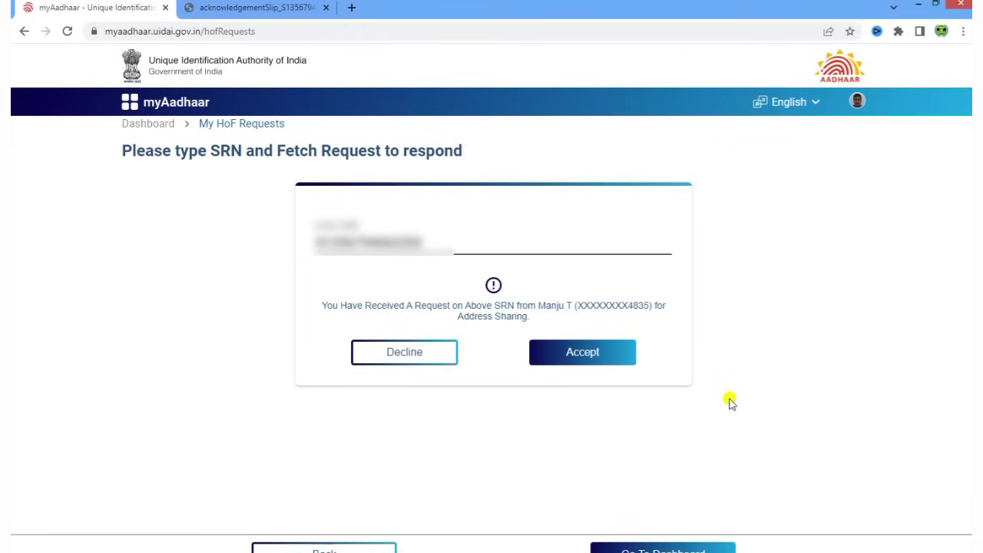